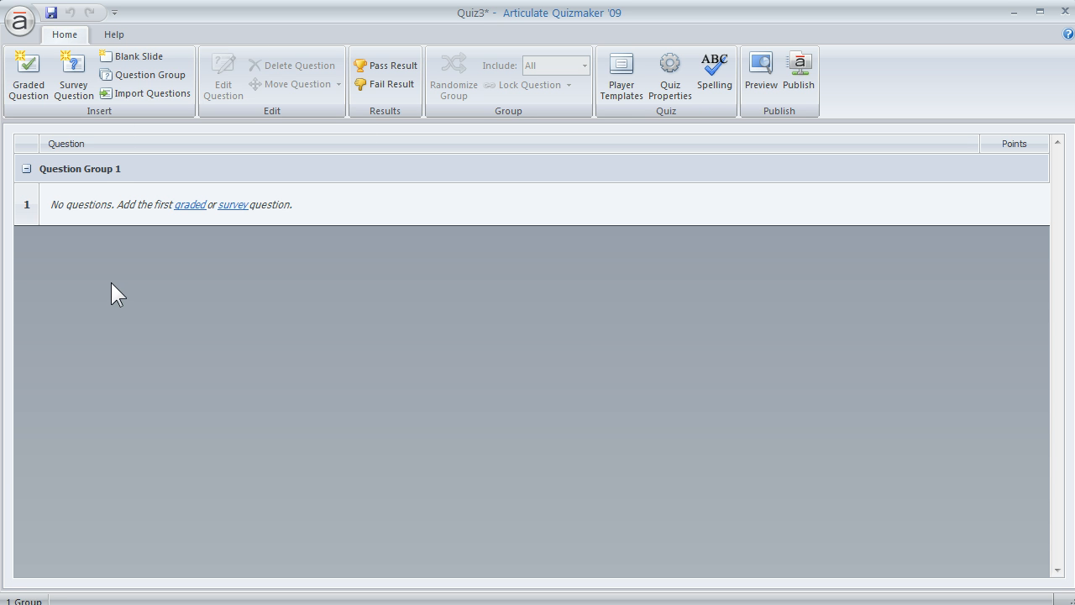
Rename Question Group 1 as Challenge 1.
left_click(106, 169)
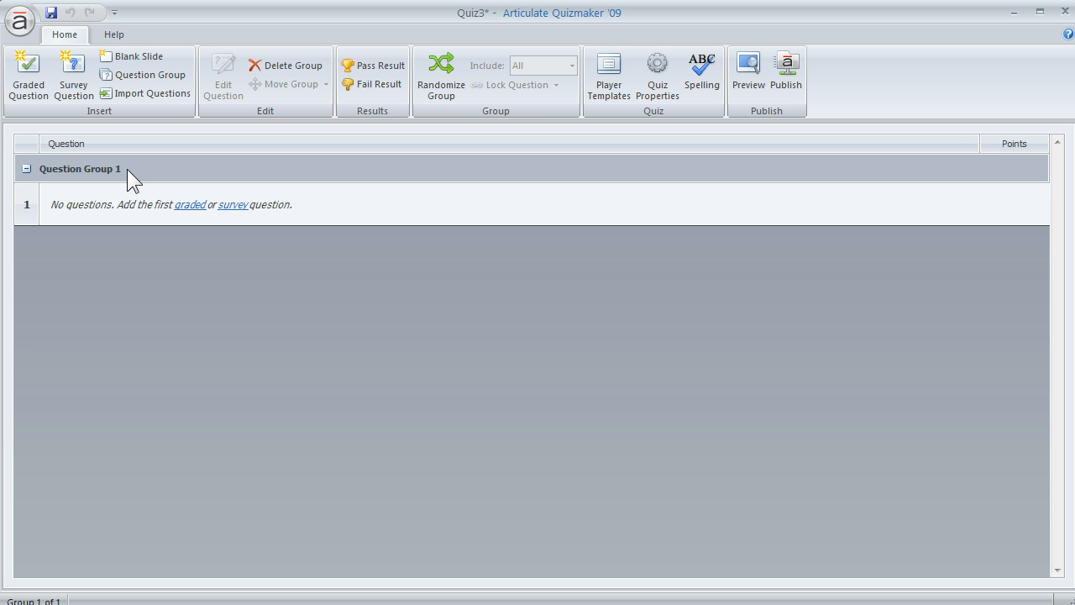
left_click(127, 169)
left_click_drag(127, 169, 15, 178)
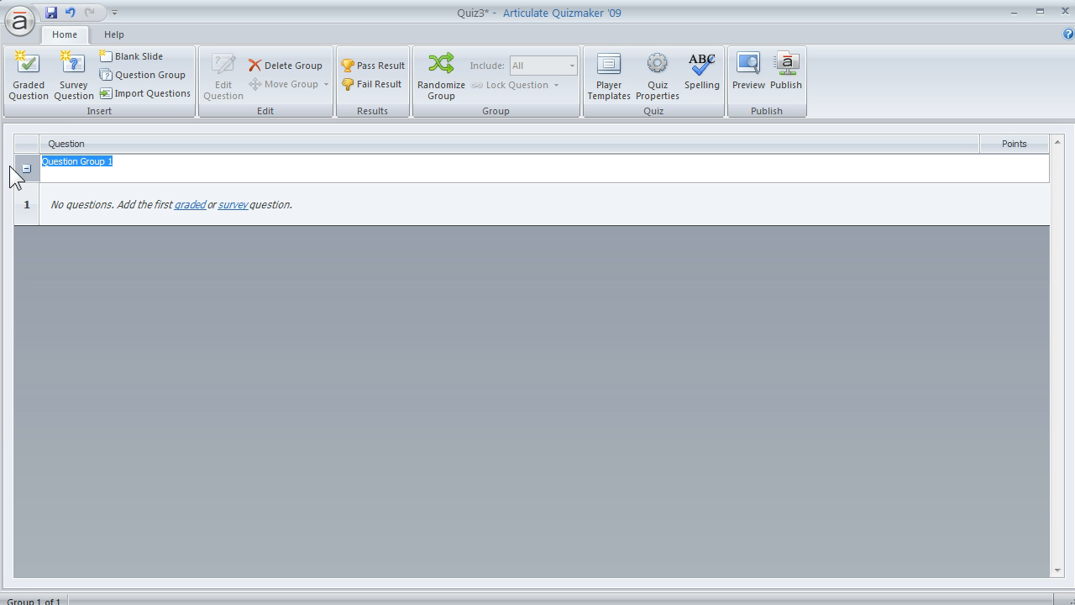
type("scen1")
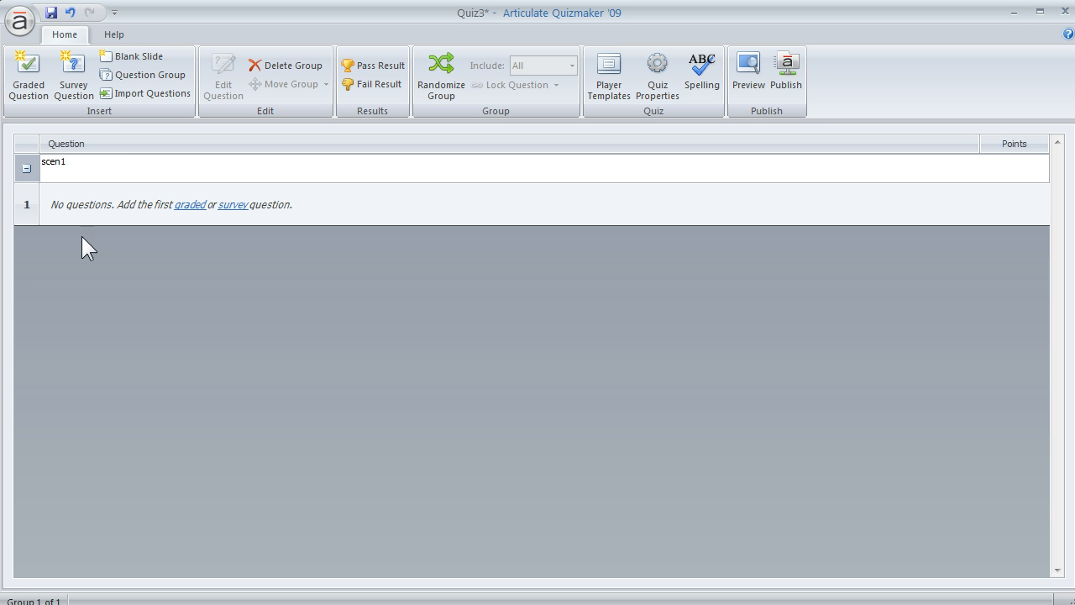
Add a second question group and name it Challenge 2.
left_click(136, 76)
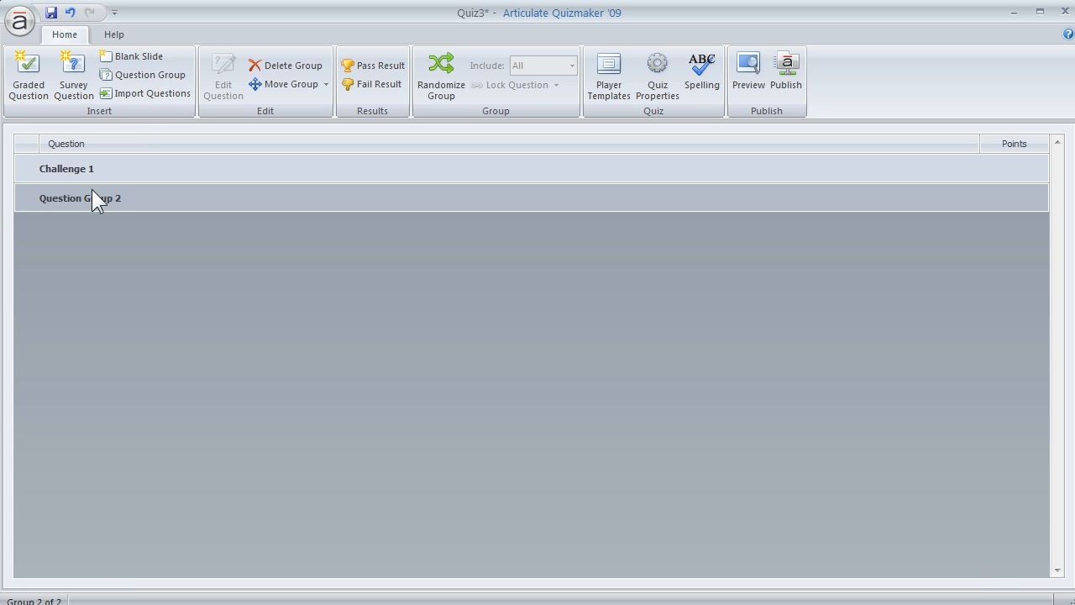
left_click(73, 167)
left_click(87, 166)
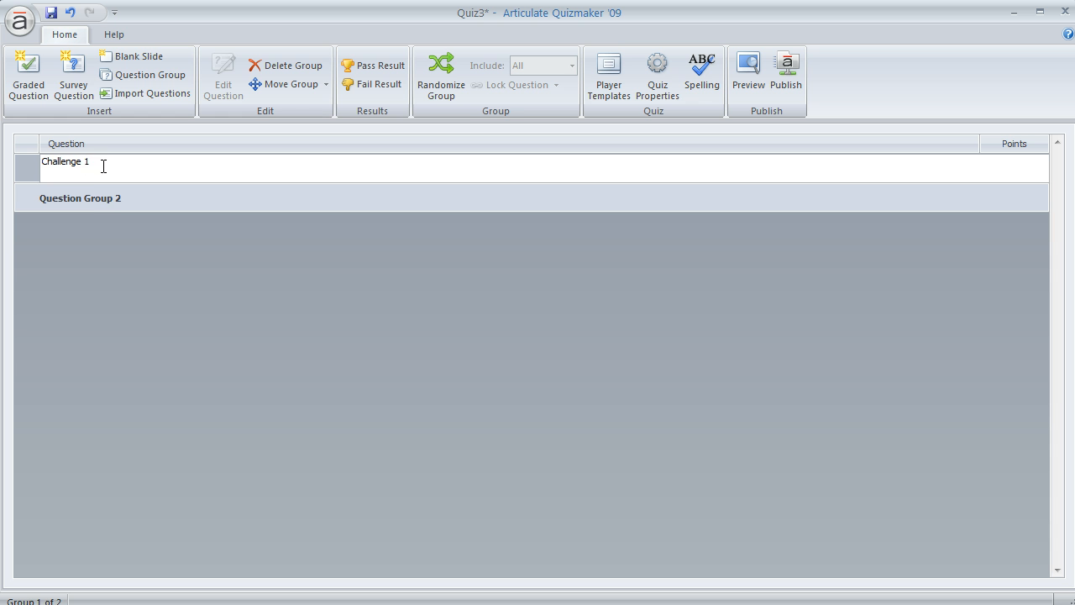
left_click(109, 198)
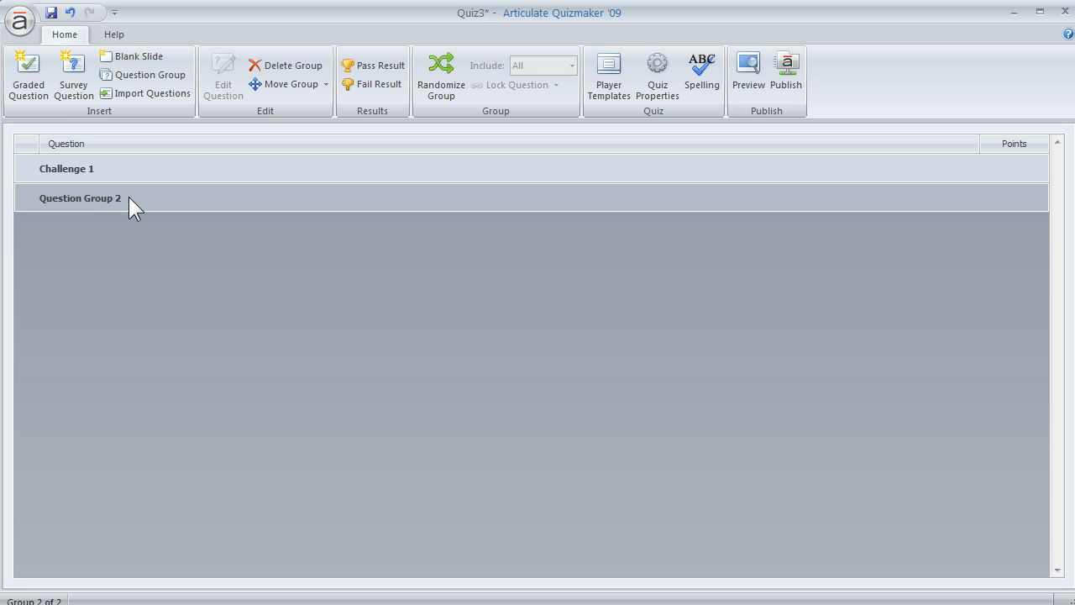
left_click(129, 197)
key("ctrl+a")
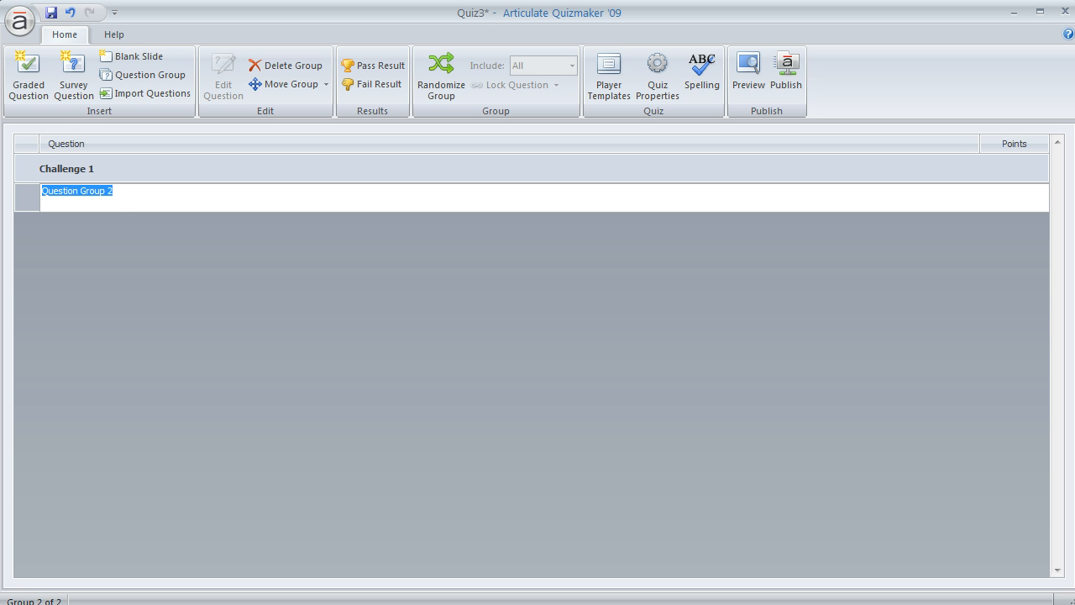
type("Challeng")
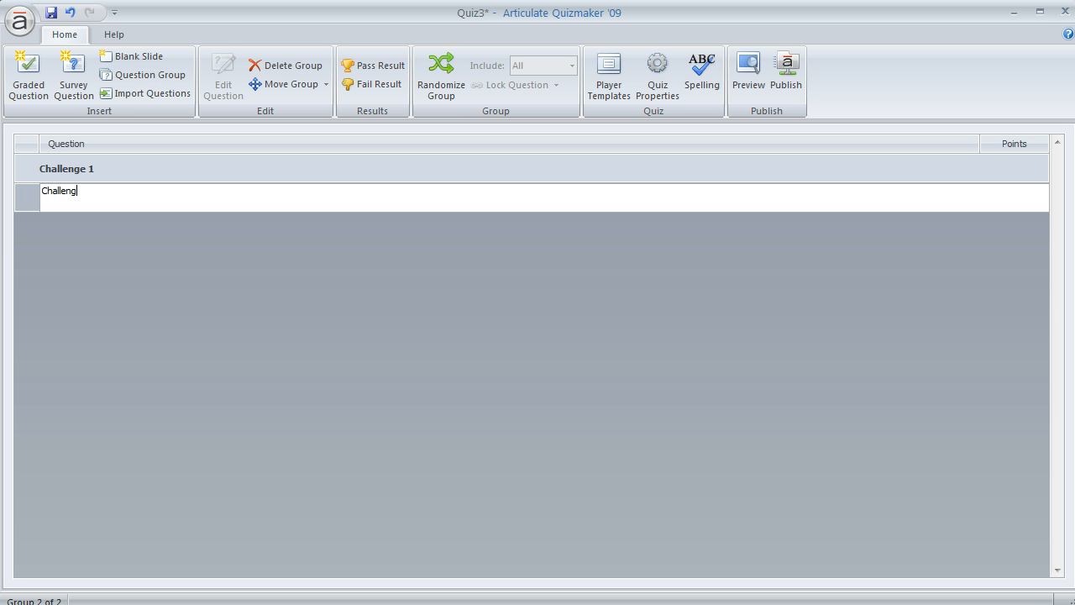
type("e 2")
Start importing questions into the Challenge 1 group from the quiz file in the Rusable Scenarios folder.
left_click(121, 166)
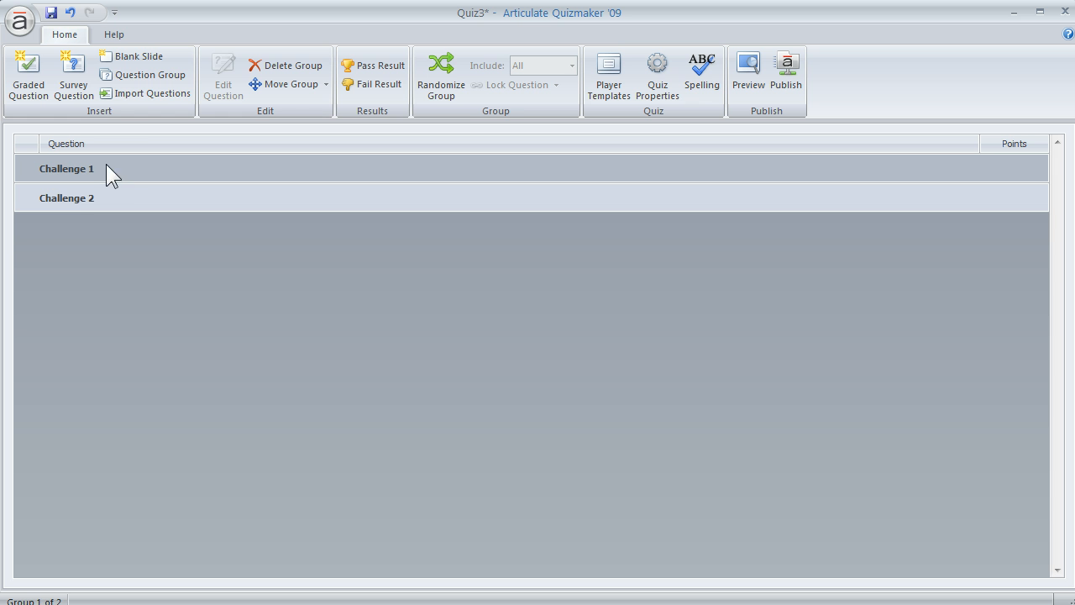
left_click(118, 163)
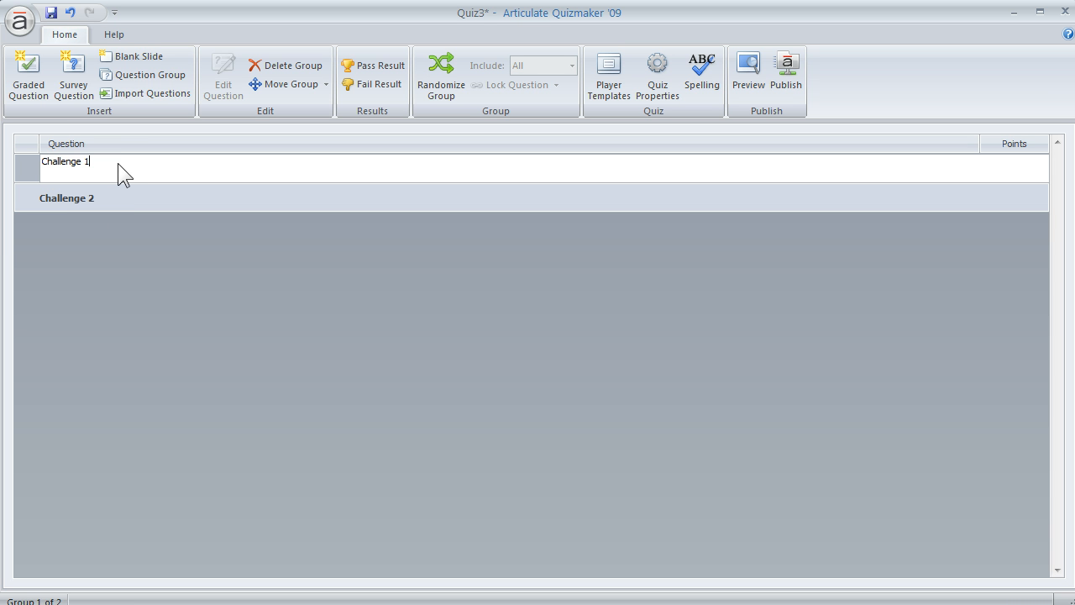
left_click(27, 162)
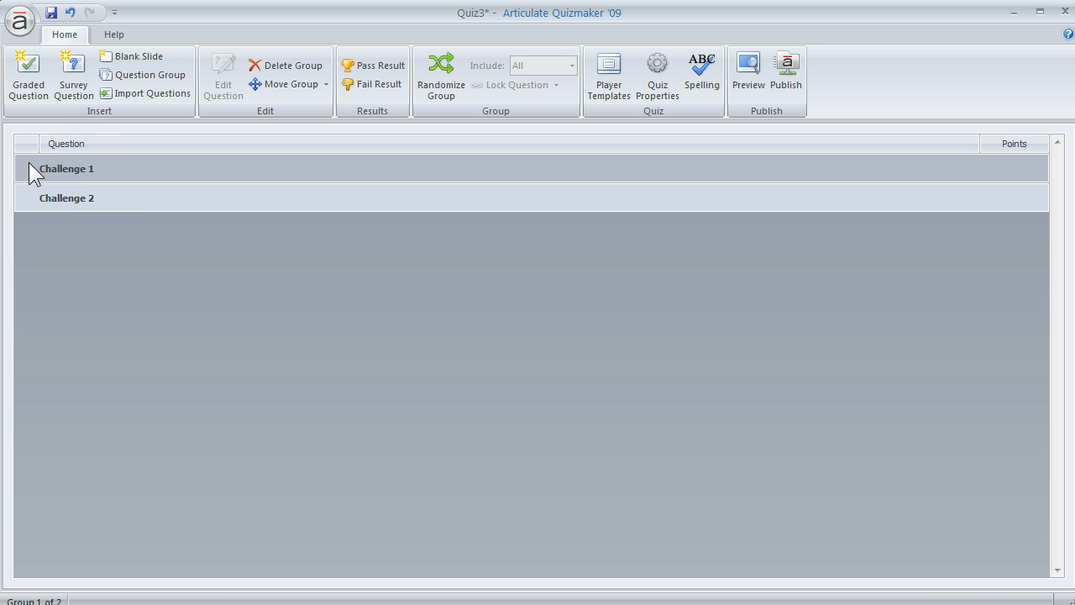
left_click(141, 96)
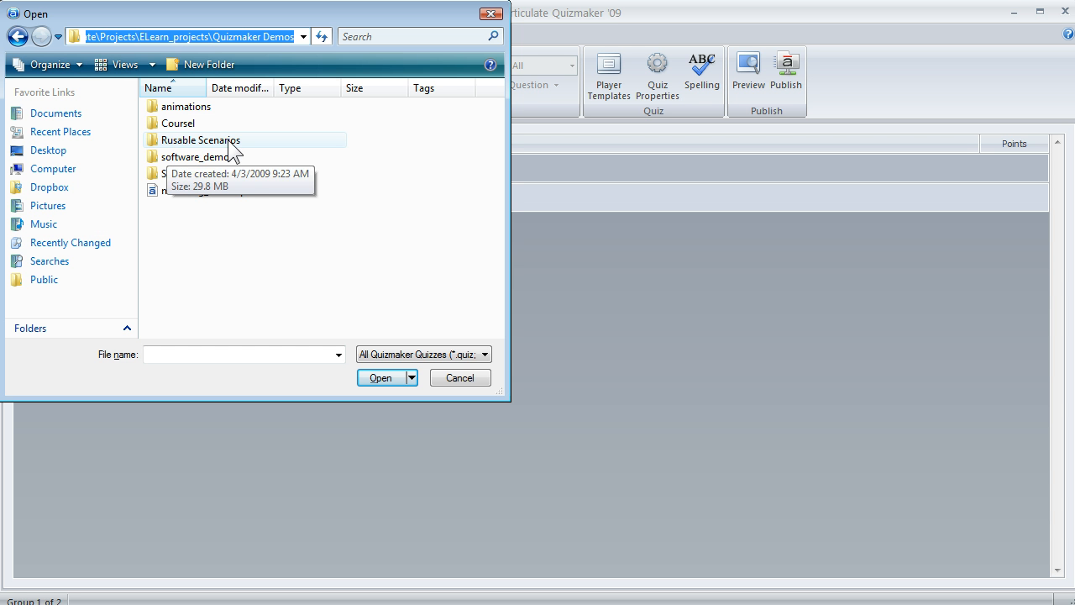
double_click(181, 142)
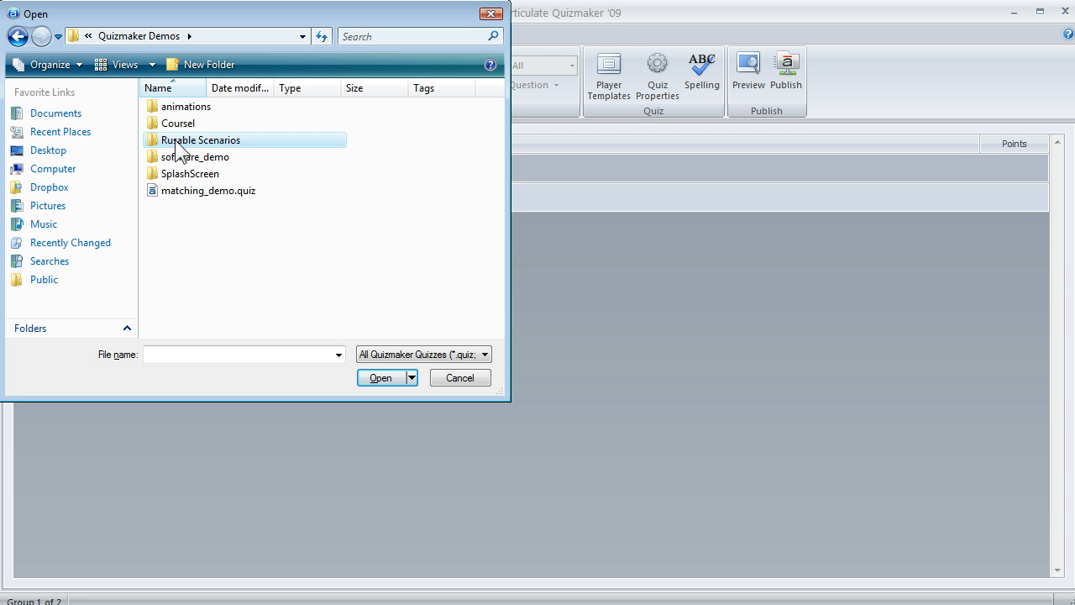
double_click(179, 139)
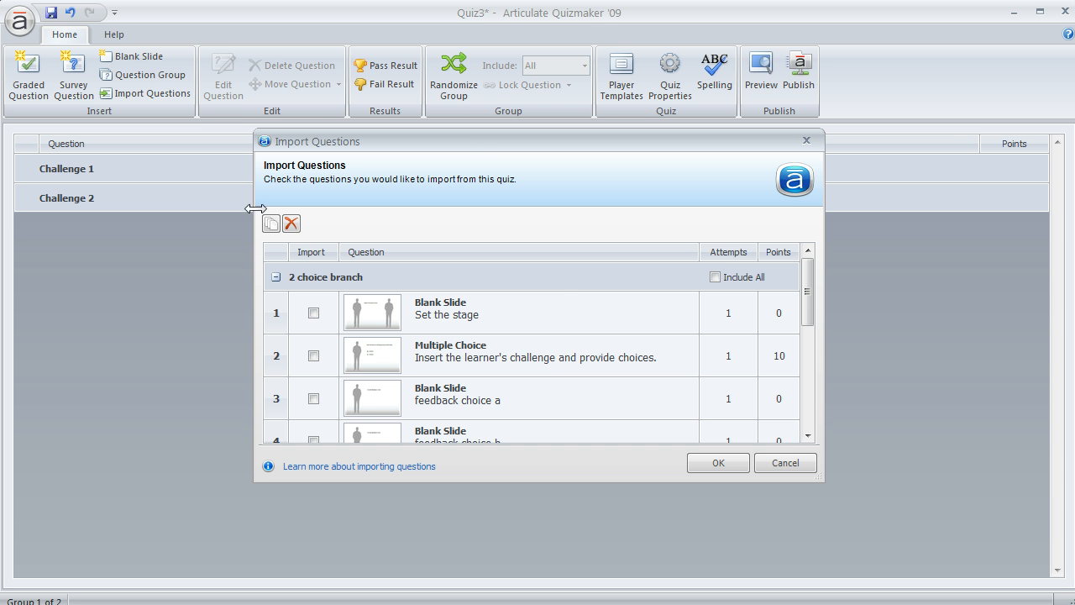
Enlarge the import window and import all slides of the 2 choice branch group into Challenge 1.
left_click_drag(496, 141, 406, 54)
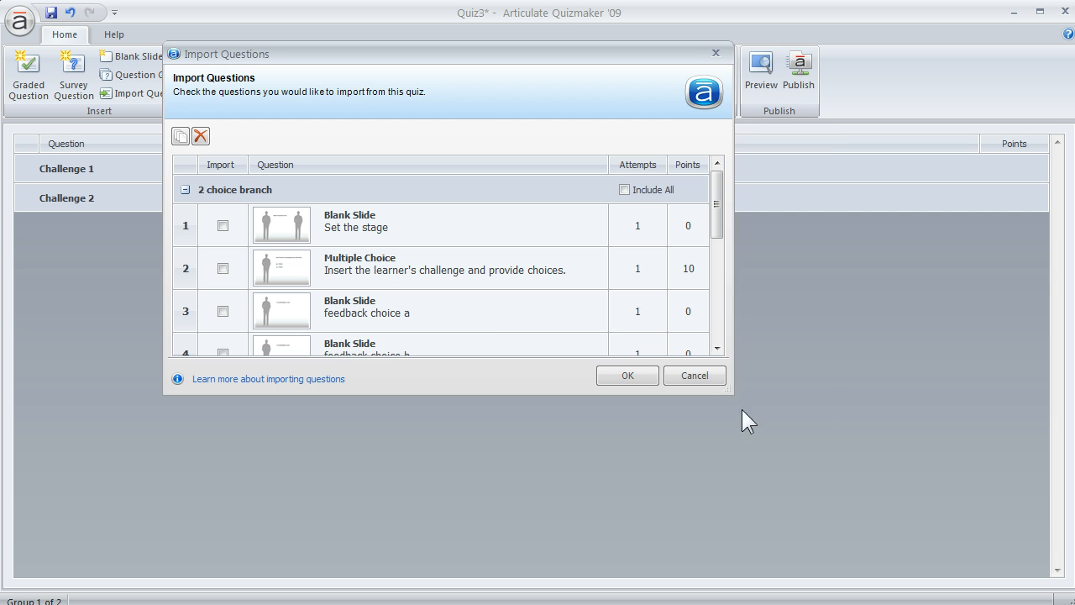
left_click_drag(728, 396, 796, 489)
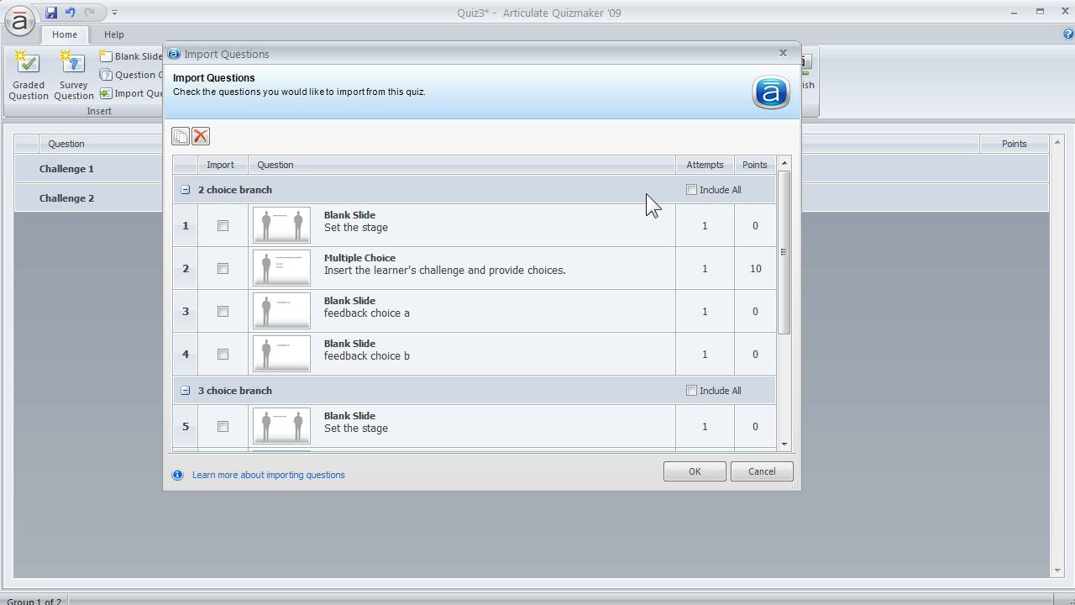
left_click(692, 190)
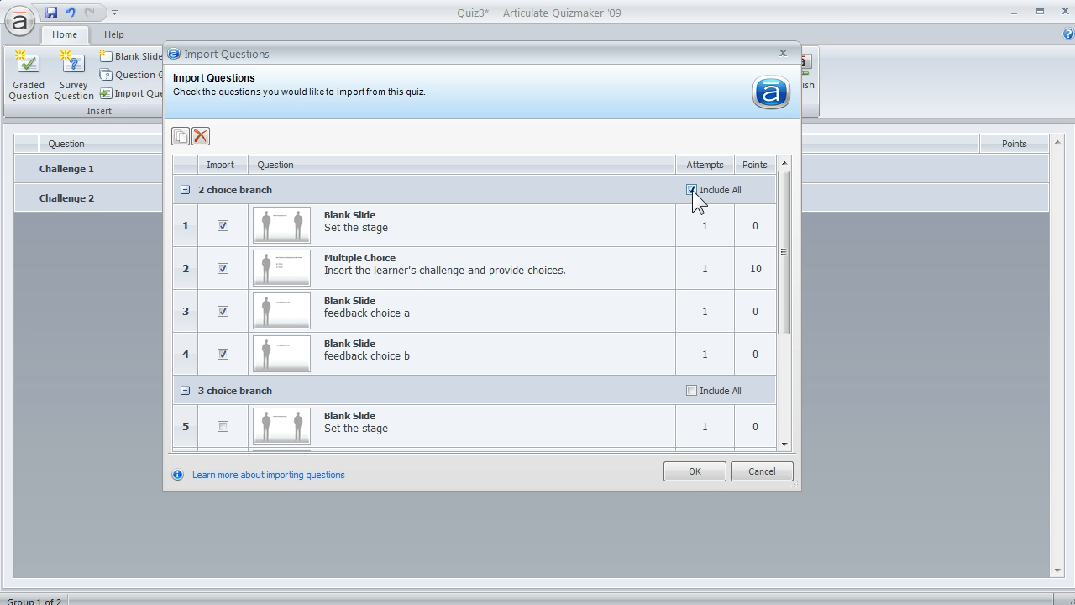
left_click(695, 472)
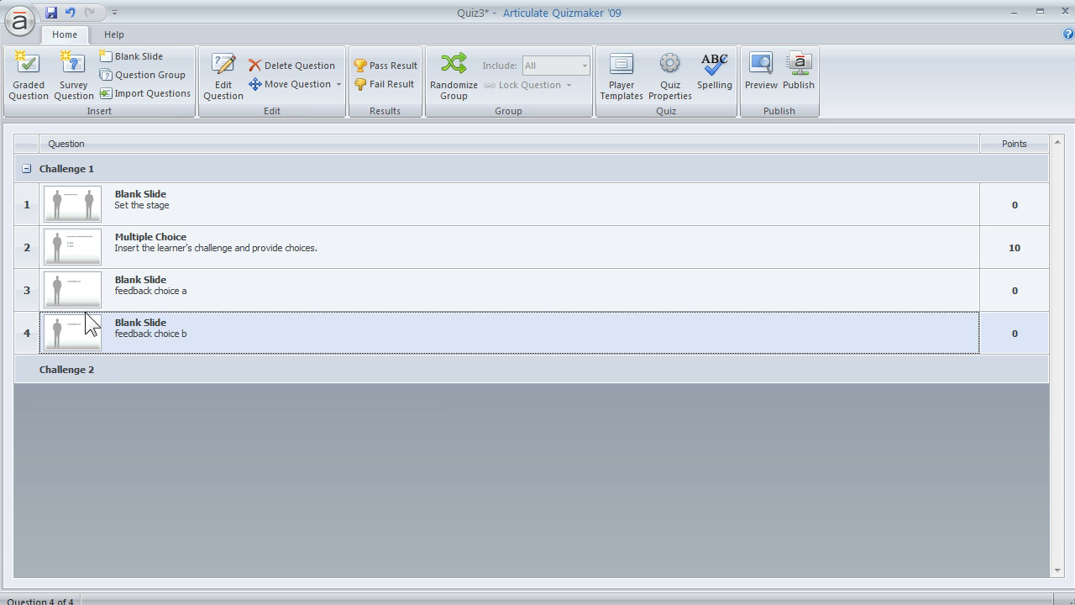
Import all slides of the 3 choice branch group from the reusable scenario quiz into the Challenge 2 group.
left_click(171, 374)
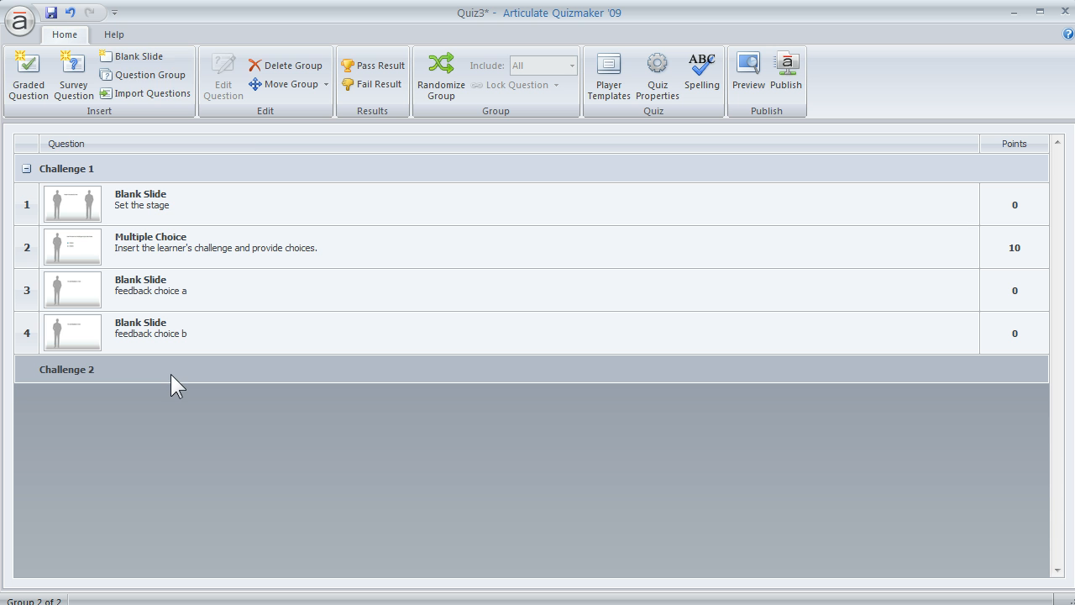
left_click(146, 95)
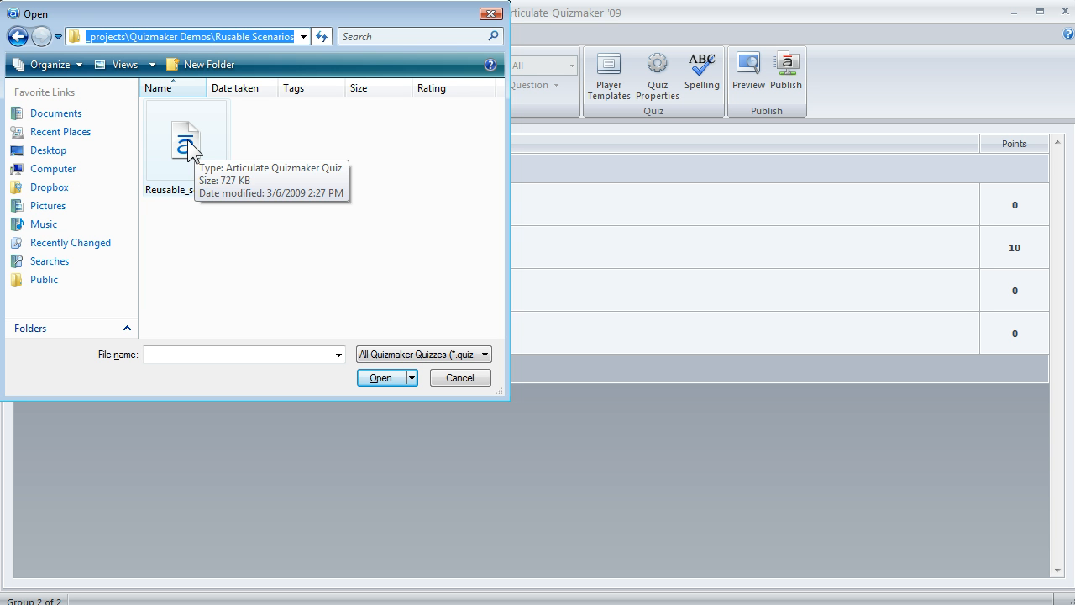
left_click(186, 149)
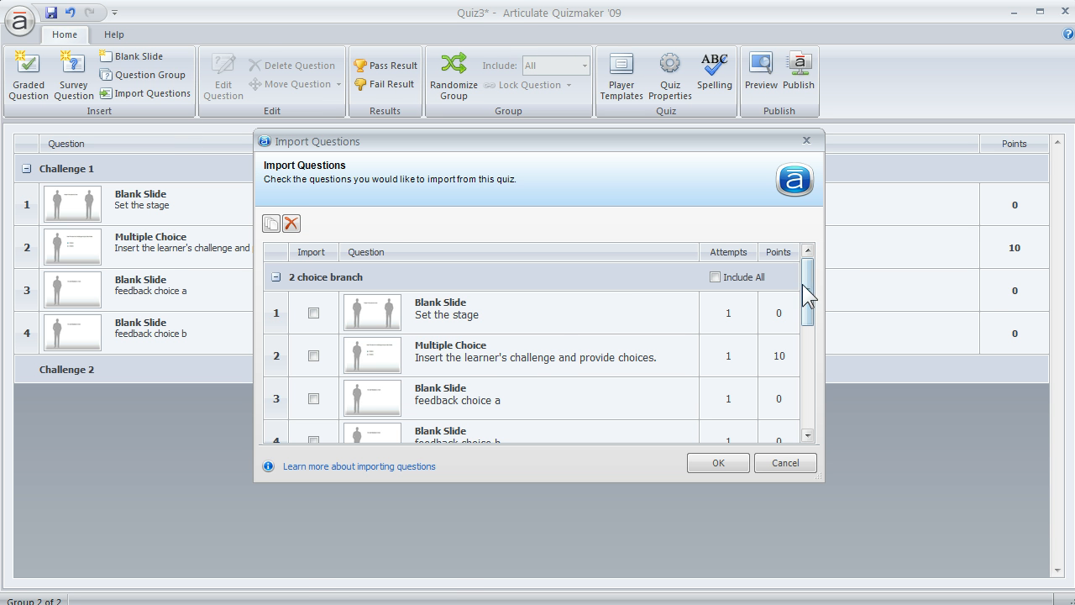
left_click(274, 277)
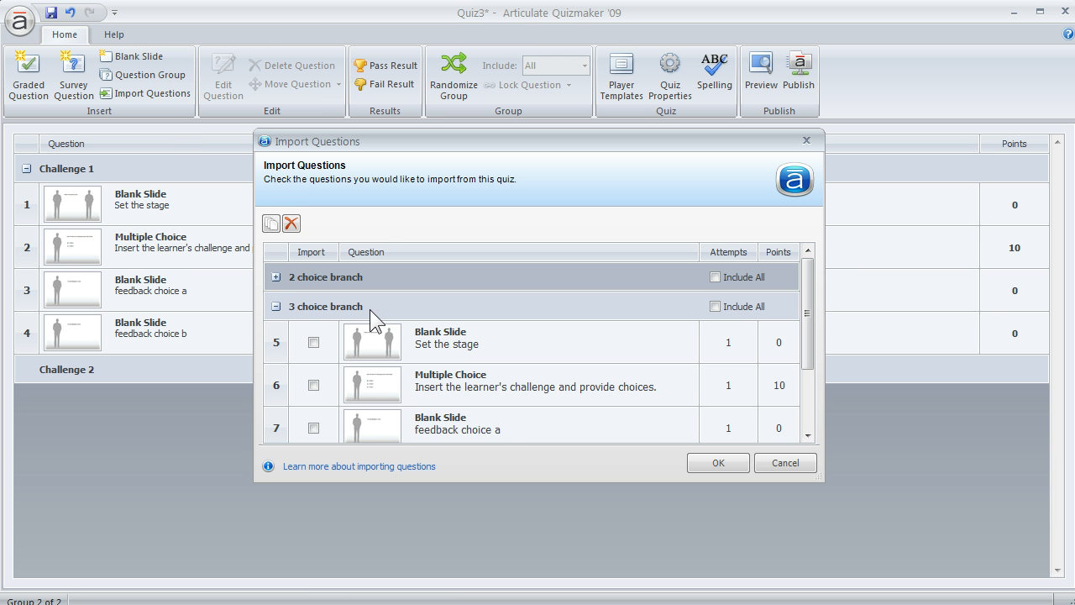
left_click(715, 305)
left_click(710, 461)
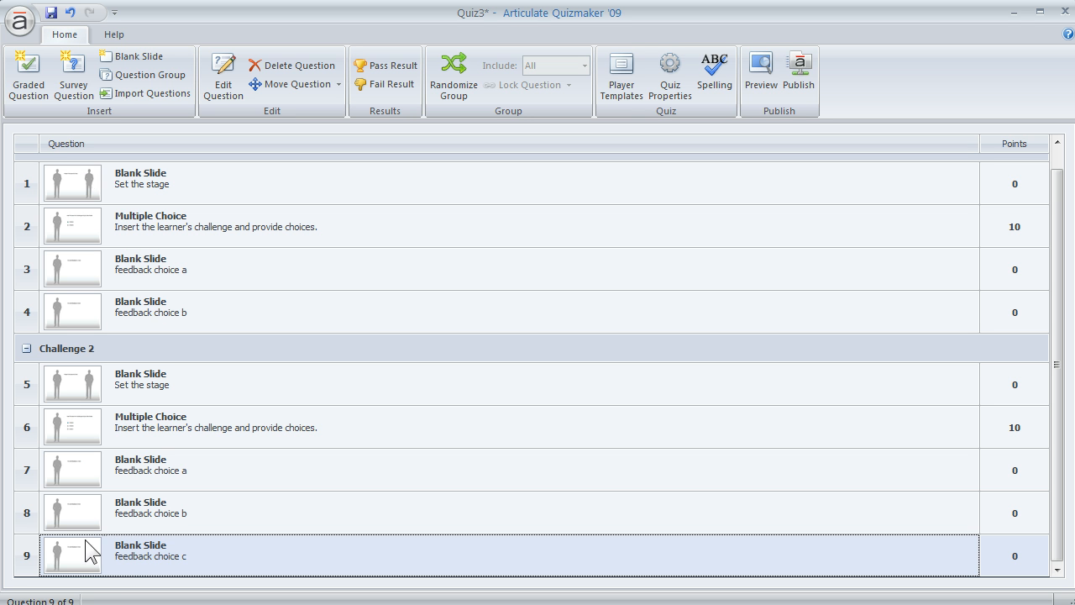
Open the multiple choice question in Challenge 1 for editing and set its feedback to By Answer.
double_click(162, 225)
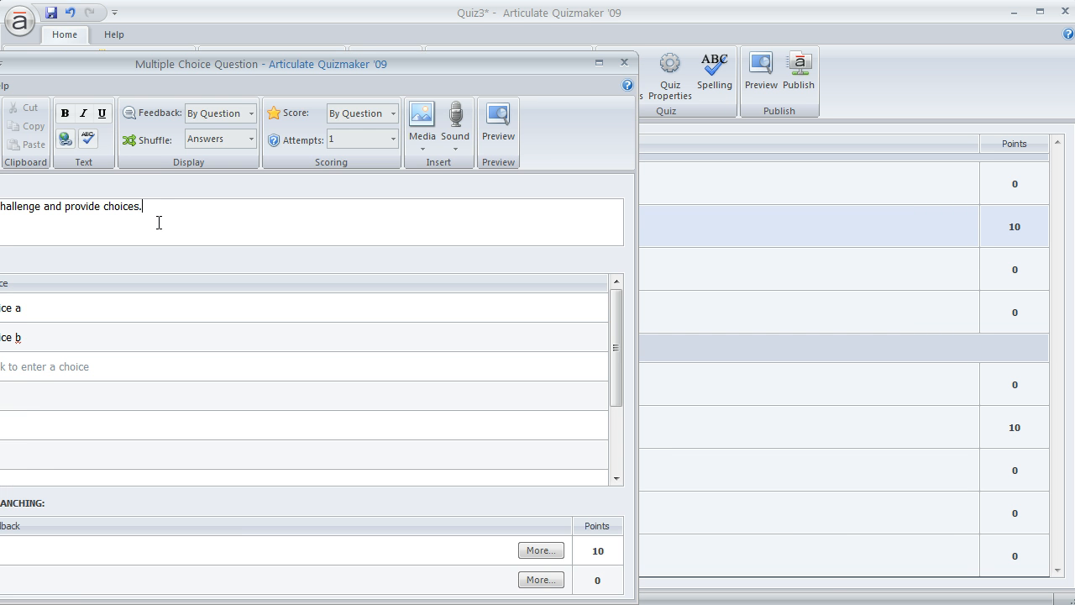
left_click_drag(239, 60, 512, 56)
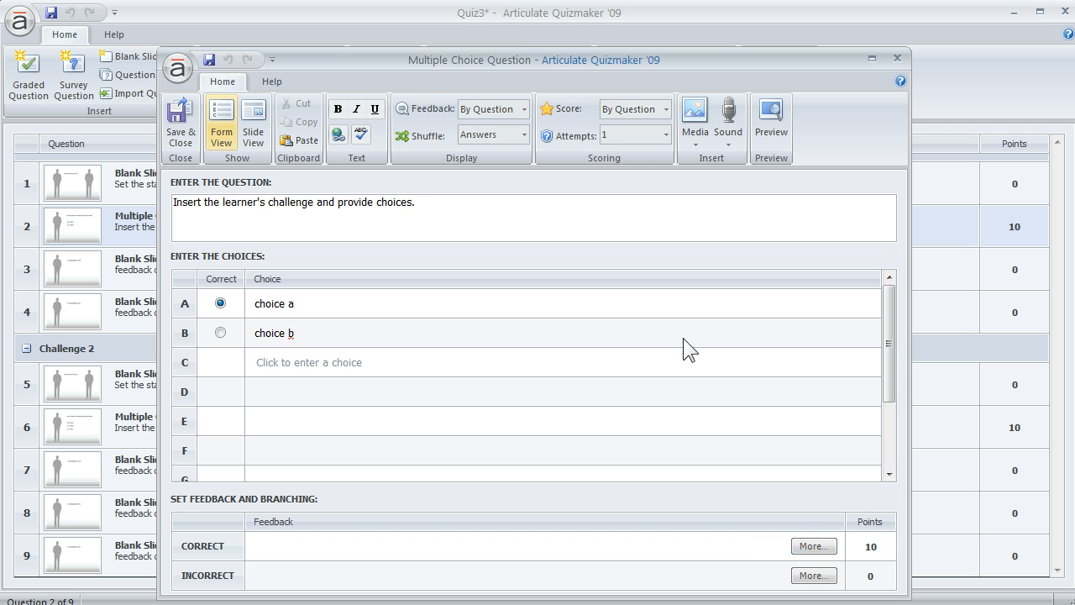
left_click_drag(525, 60, 523, 18)
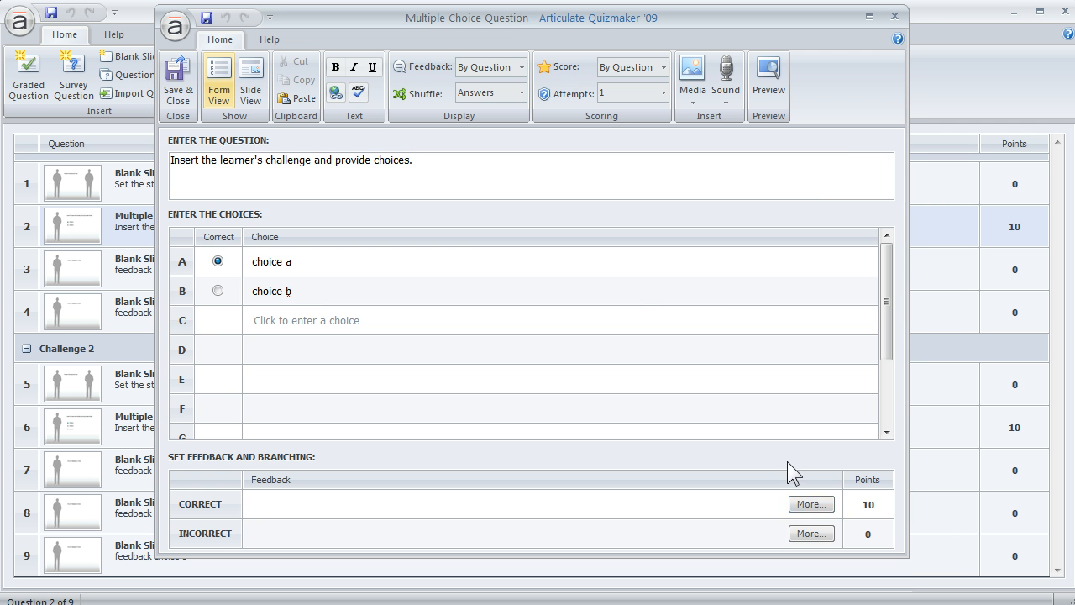
left_click(516, 91)
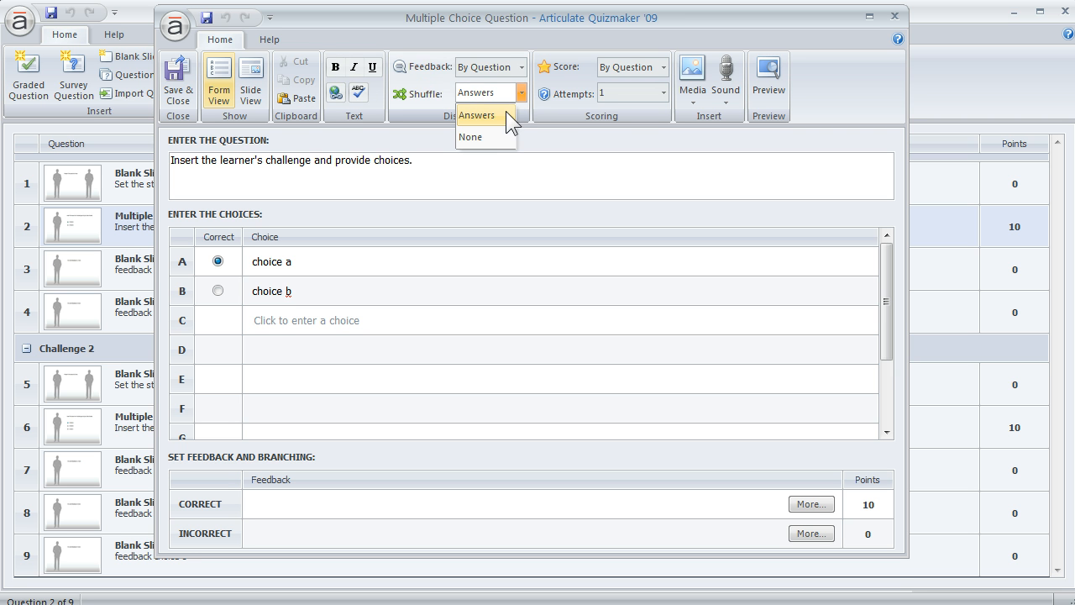
left_click(518, 67)
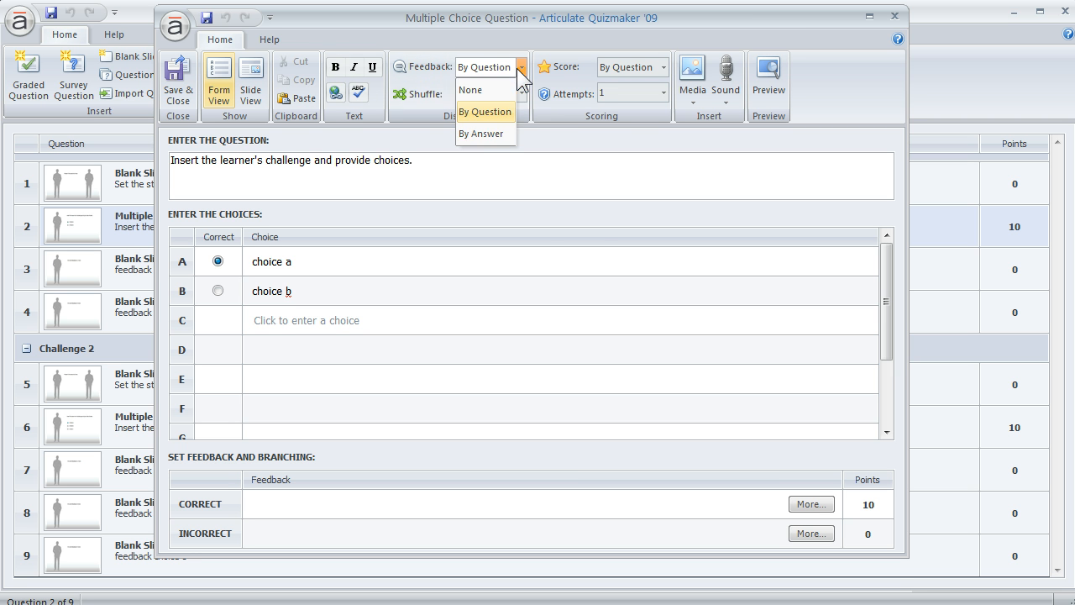
left_click(500, 133)
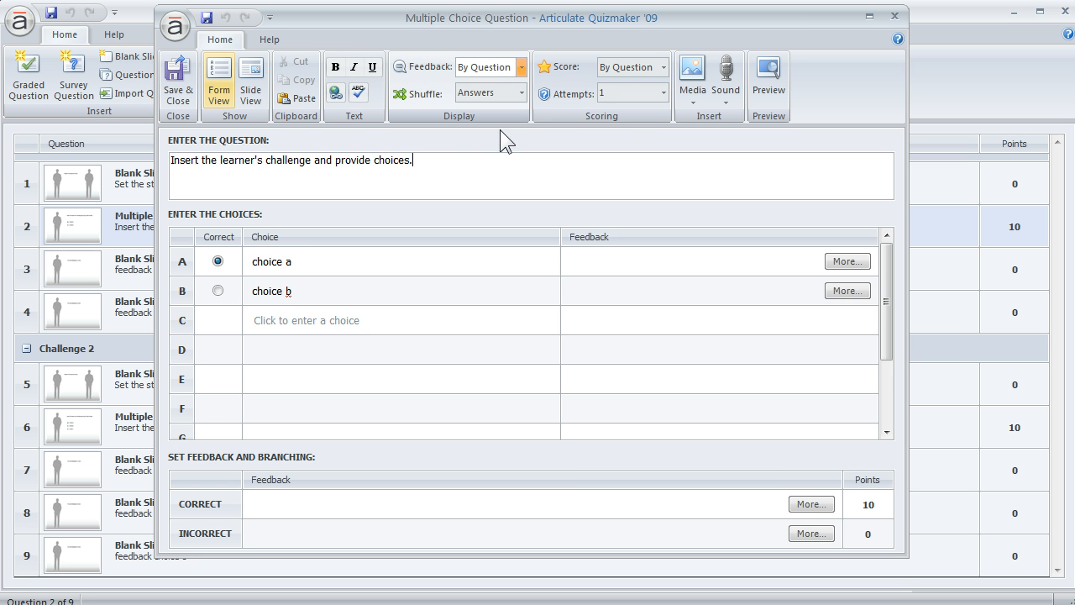
Branch the feedback of choice a to slide 5, Set the stage, in Challenge 2.
left_click(847, 262)
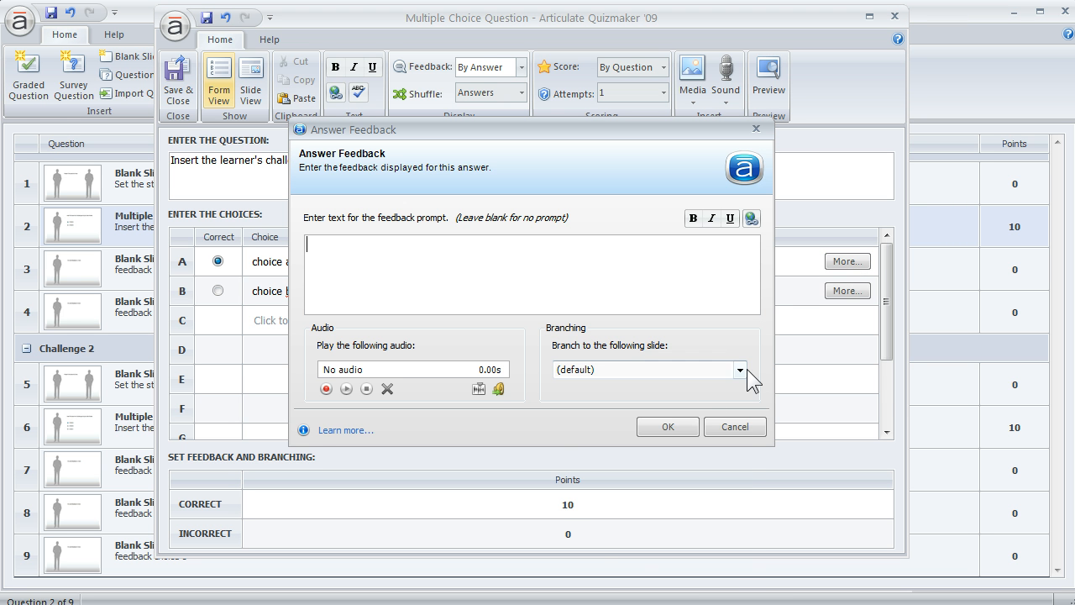
left_click(740, 369)
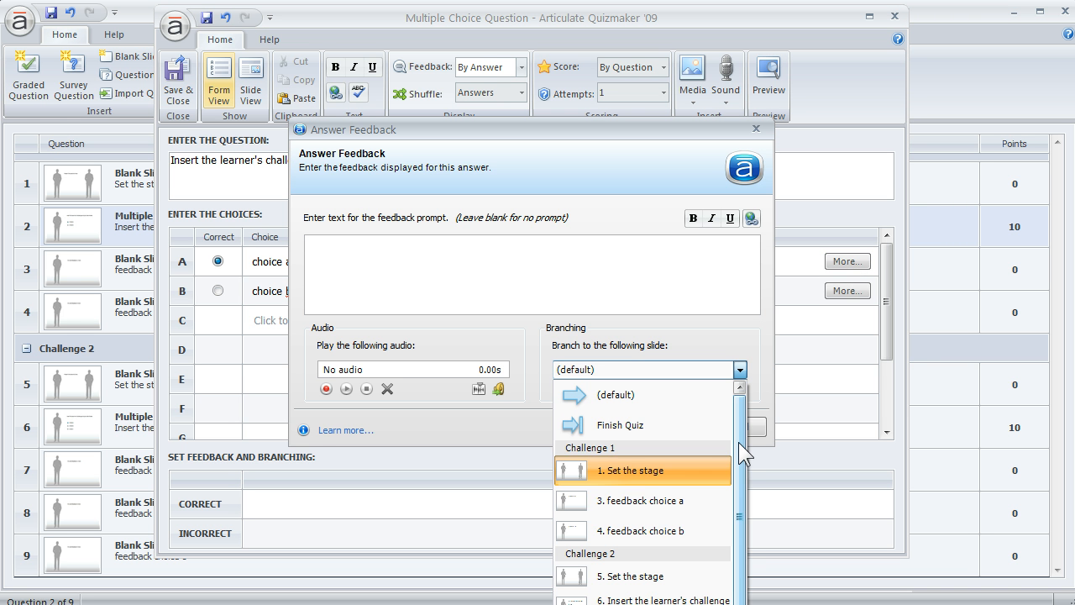
scroll(739, 442, "down", 1)
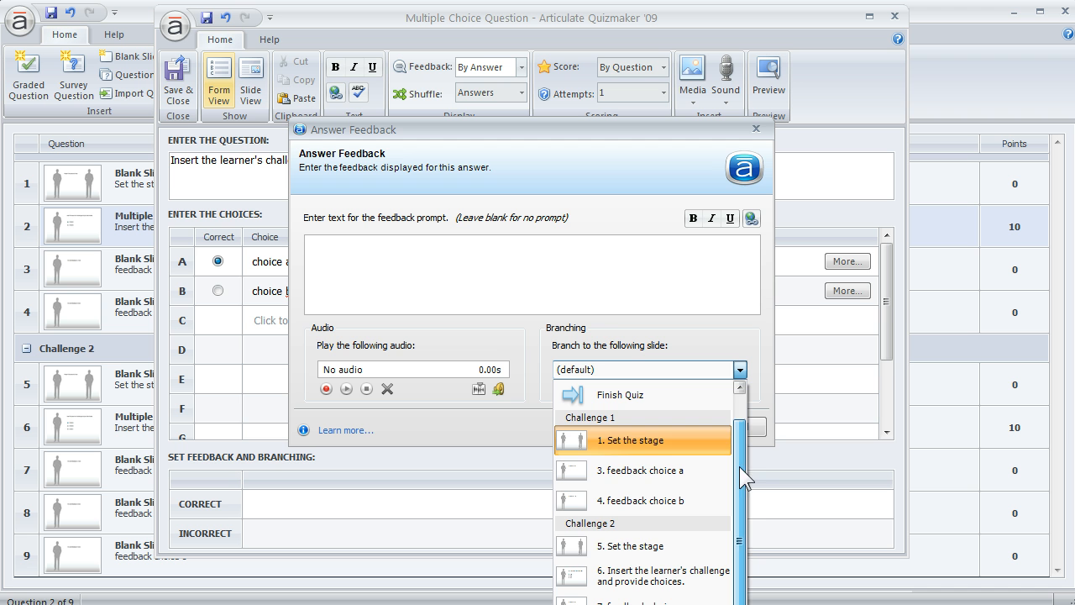
left_click(579, 545)
left_click(673, 430)
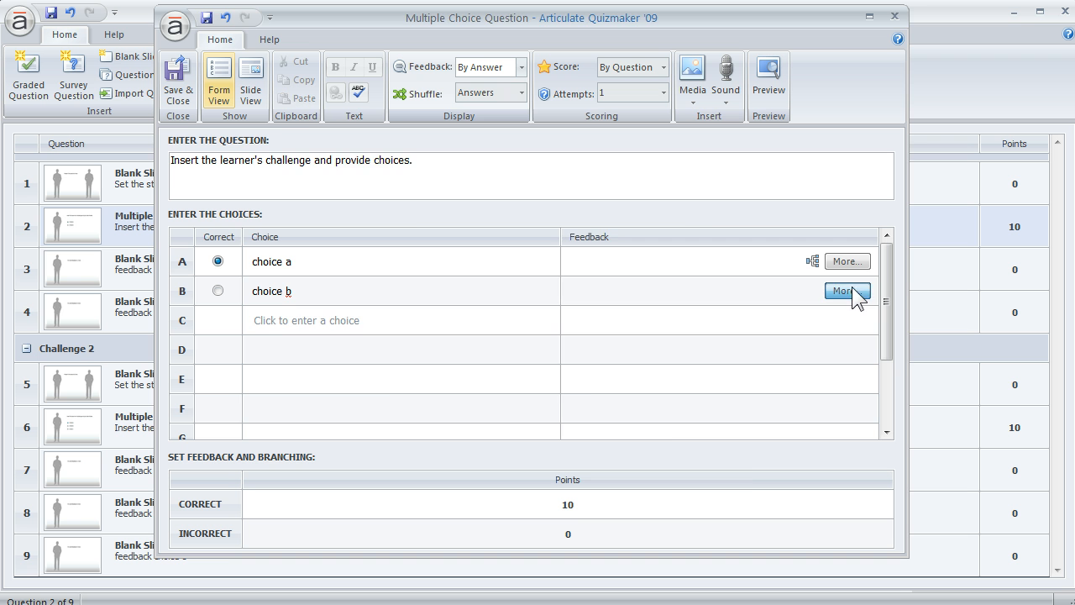
Branch the feedback of choice b to slide 5, Set the stage, in Challenge 2.
left_click(839, 291)
left_click(739, 370)
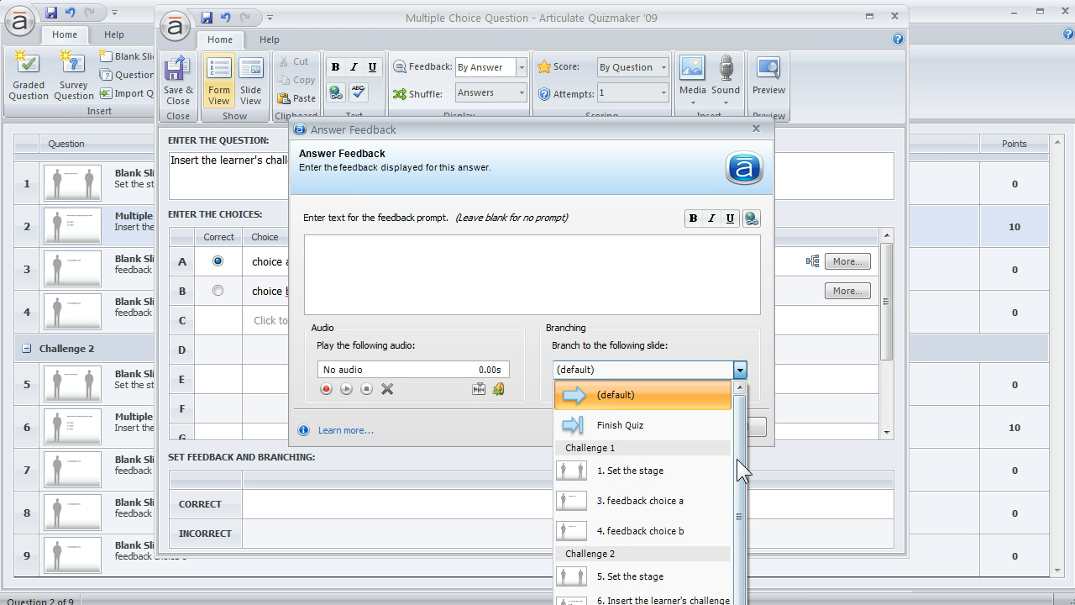
scroll(736, 458, "down", 1)
left_click(574, 547)
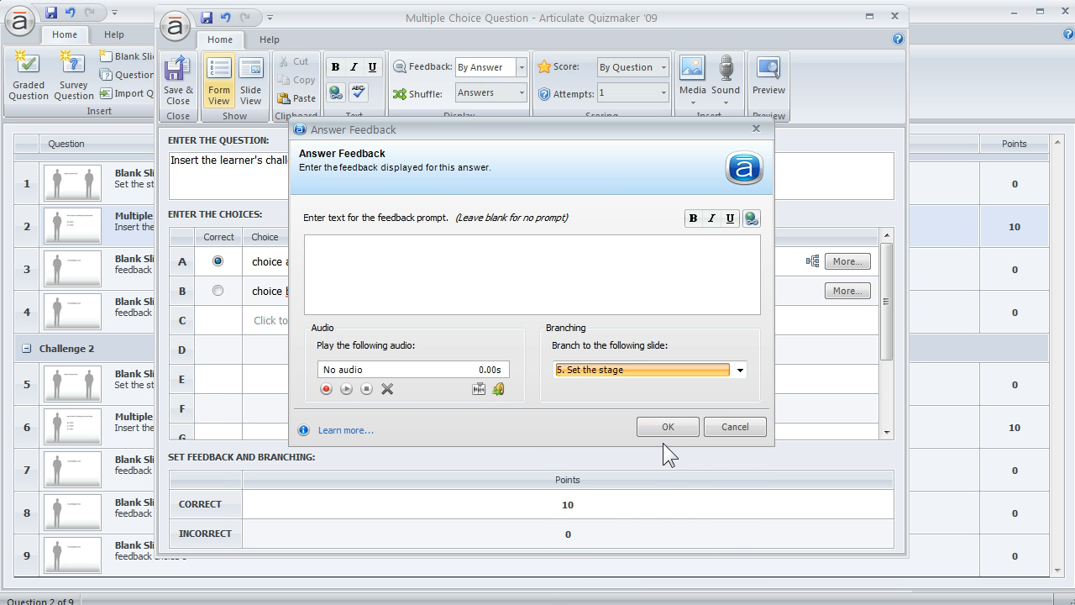
left_click(664, 428)
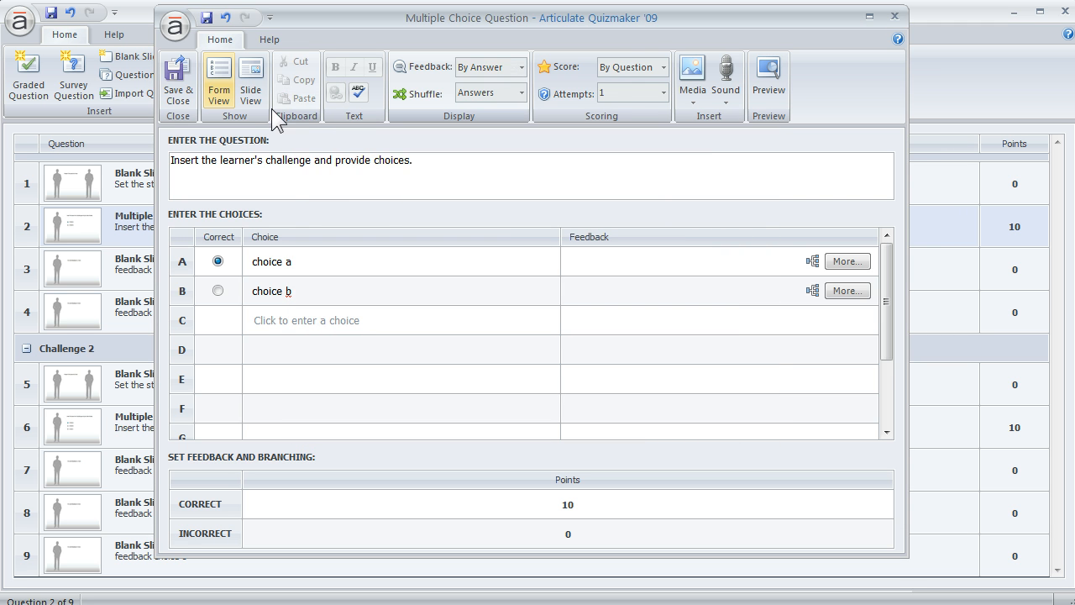
Save and close the multiple choice question, and collapse the Challenge 2 group in the question list.
left_click(176, 87)
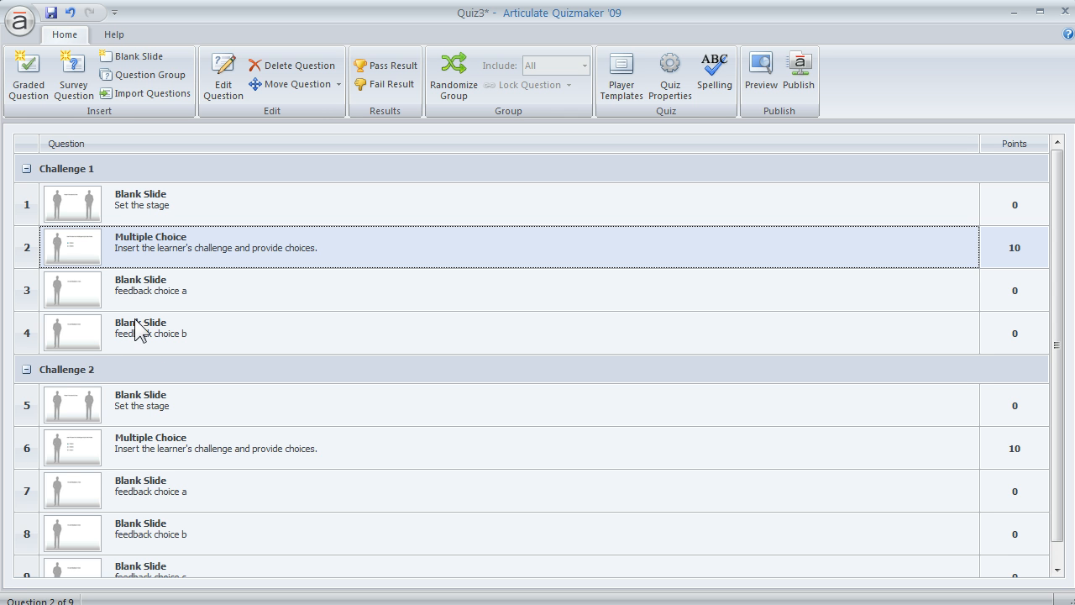
left_click(26, 370)
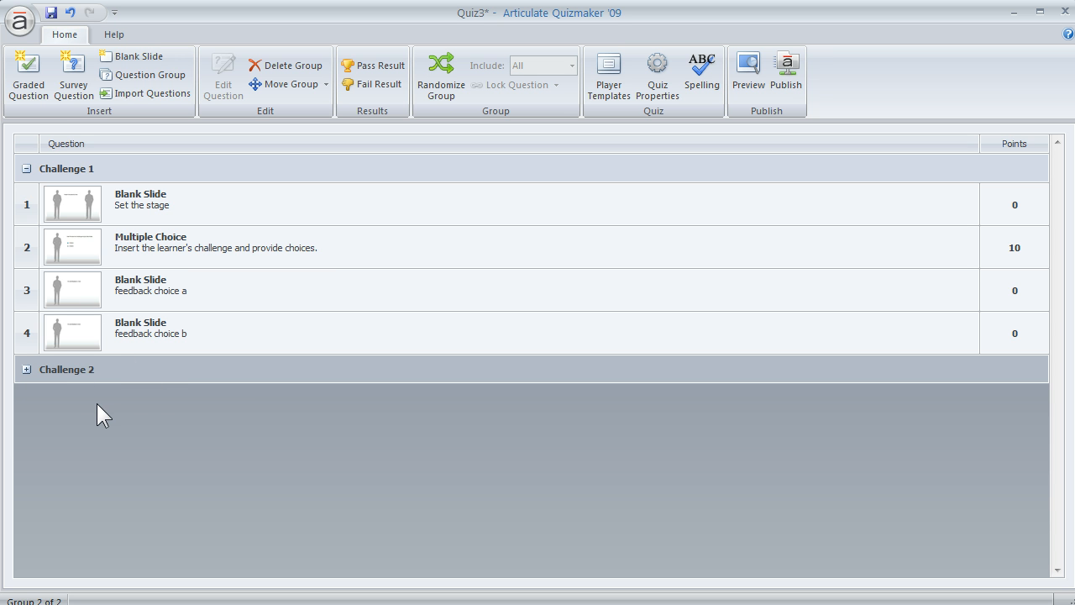
Open the Set the stage slide of Challenge 1 in Slide View and move its left silhouette over to the scenario text in the middle.
left_click(80, 202)
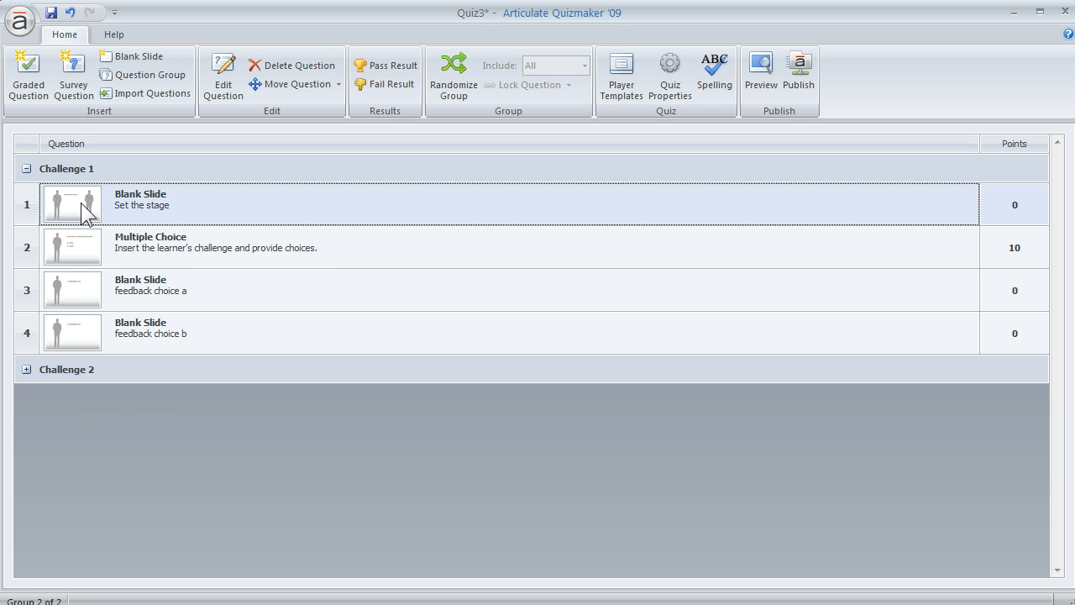
double_click(81, 203)
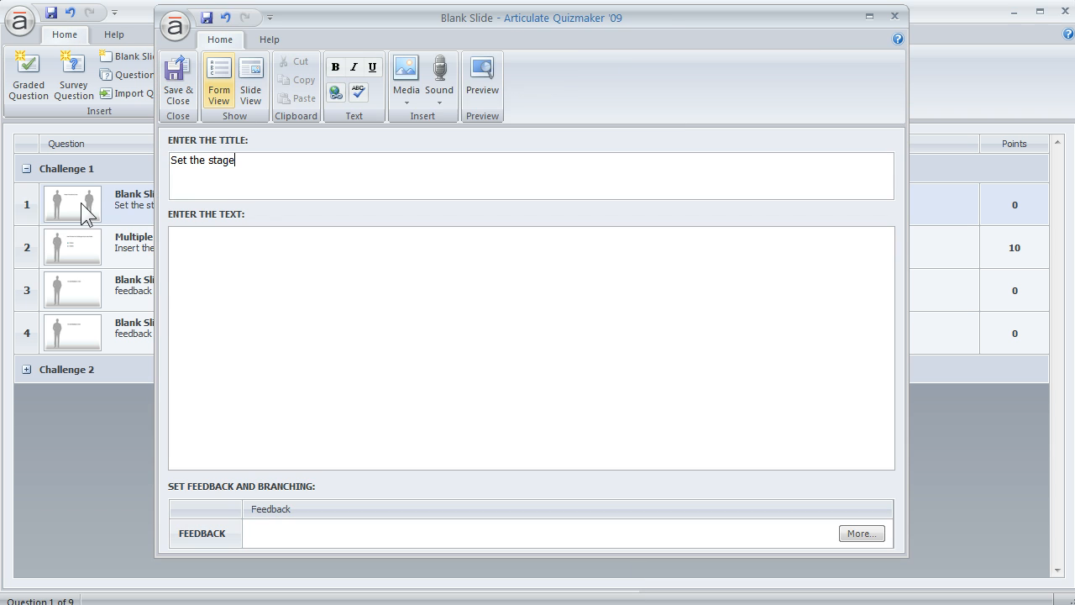
left_click(253, 71)
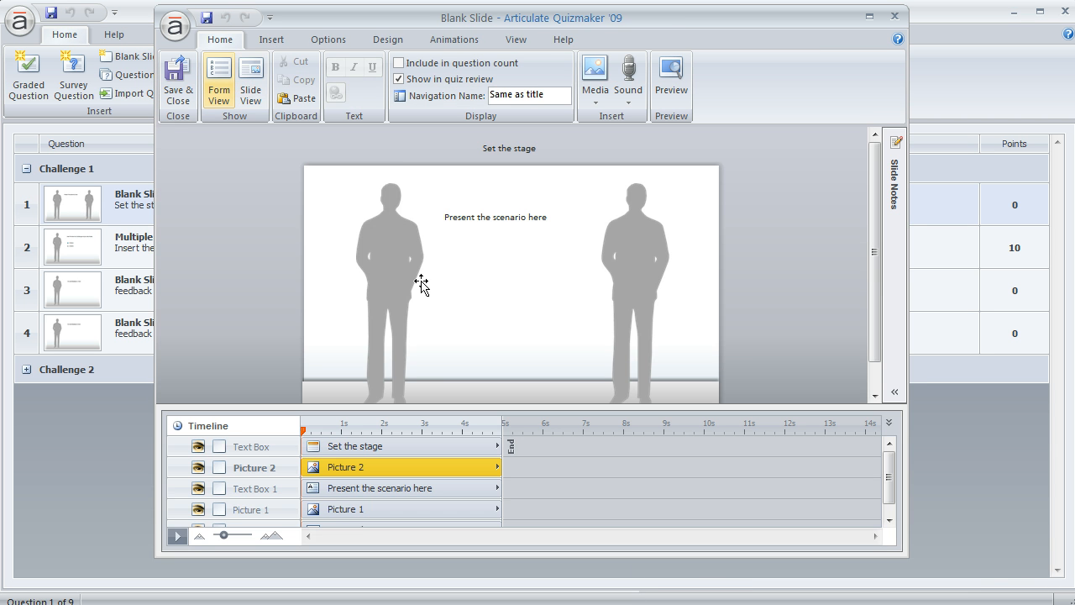
left_click(396, 259)
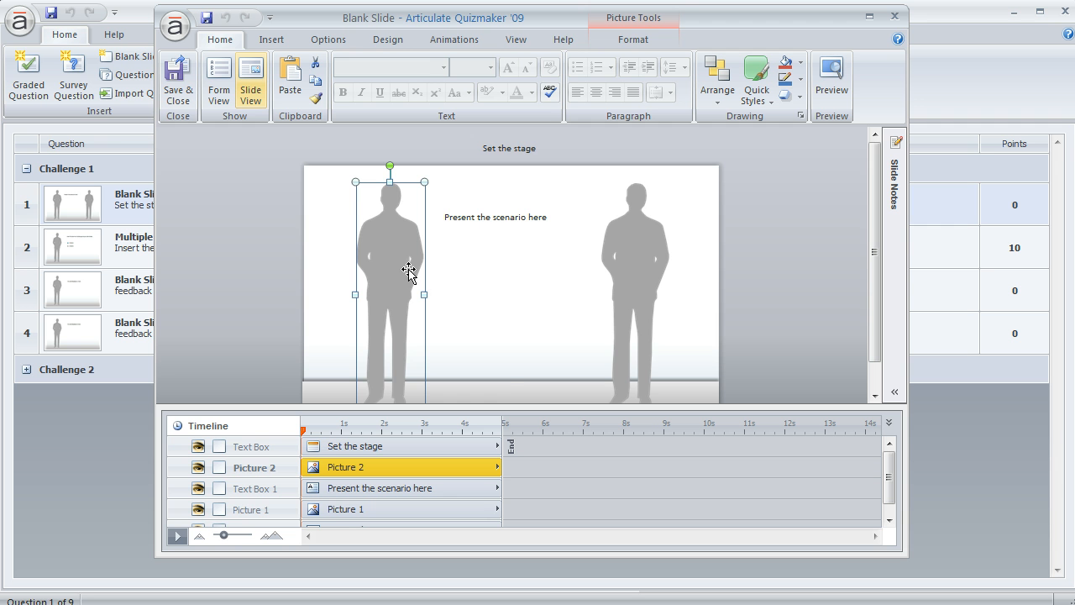
left_click_drag(396, 252, 520, 266)
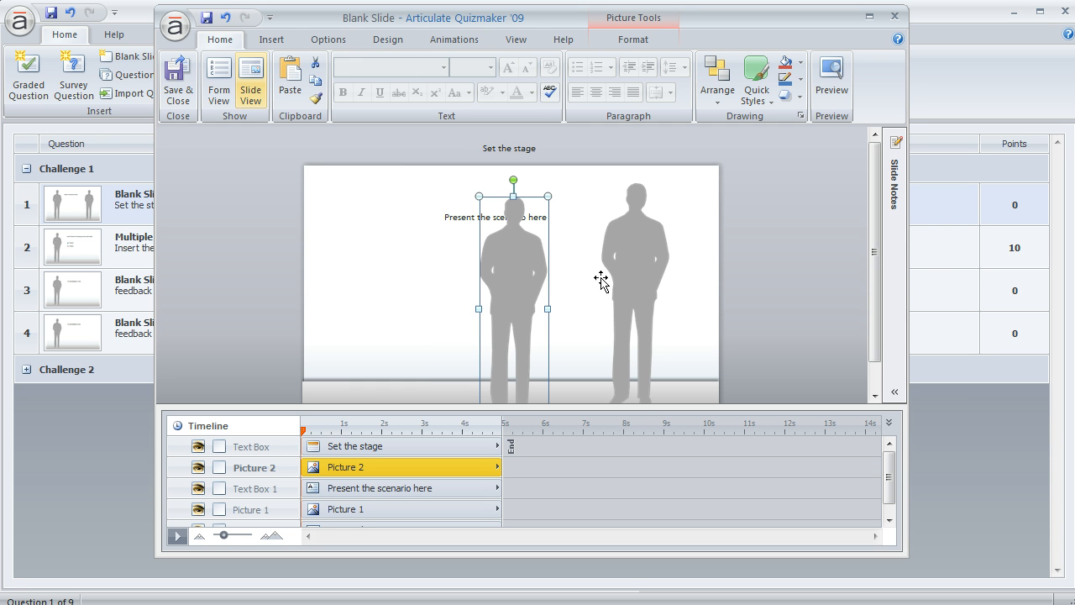
Replace the moved silhouette with the picture con2.png from the Pictures folder.
right_click(515, 267)
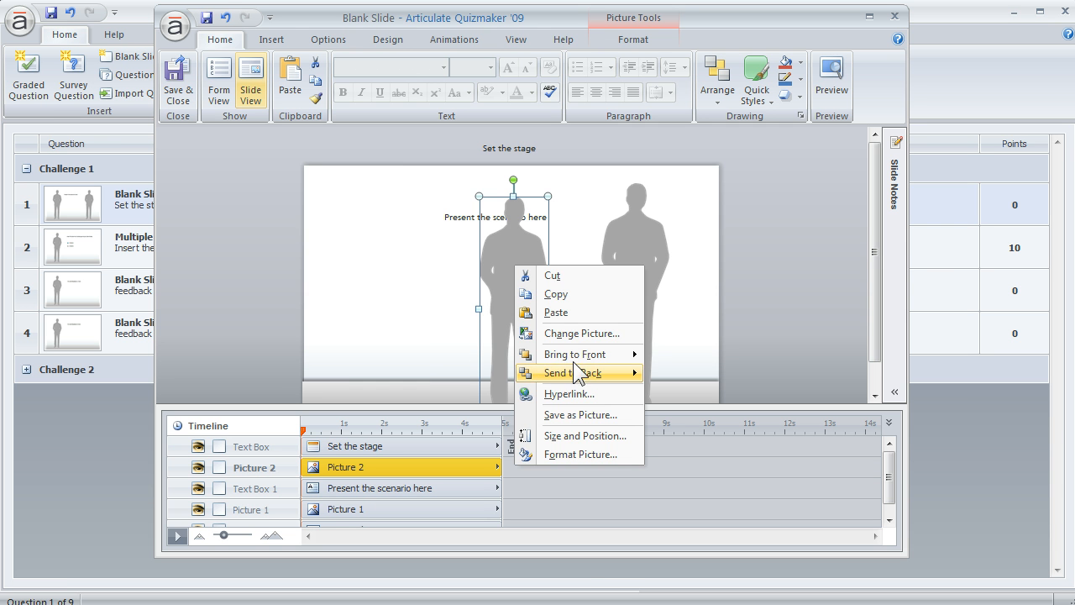
left_click(571, 334)
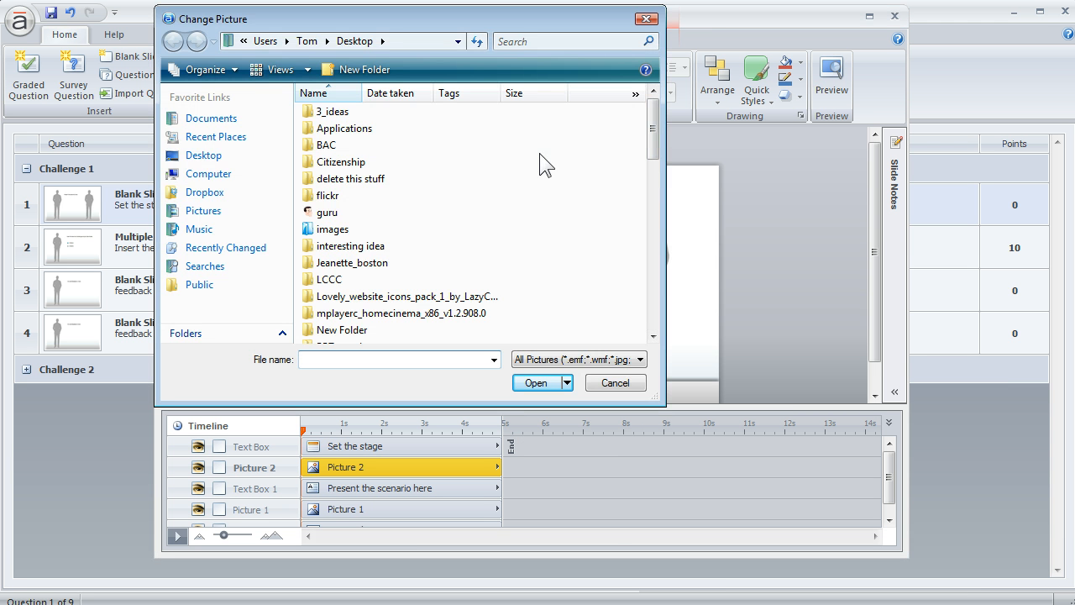
left_click(203, 212)
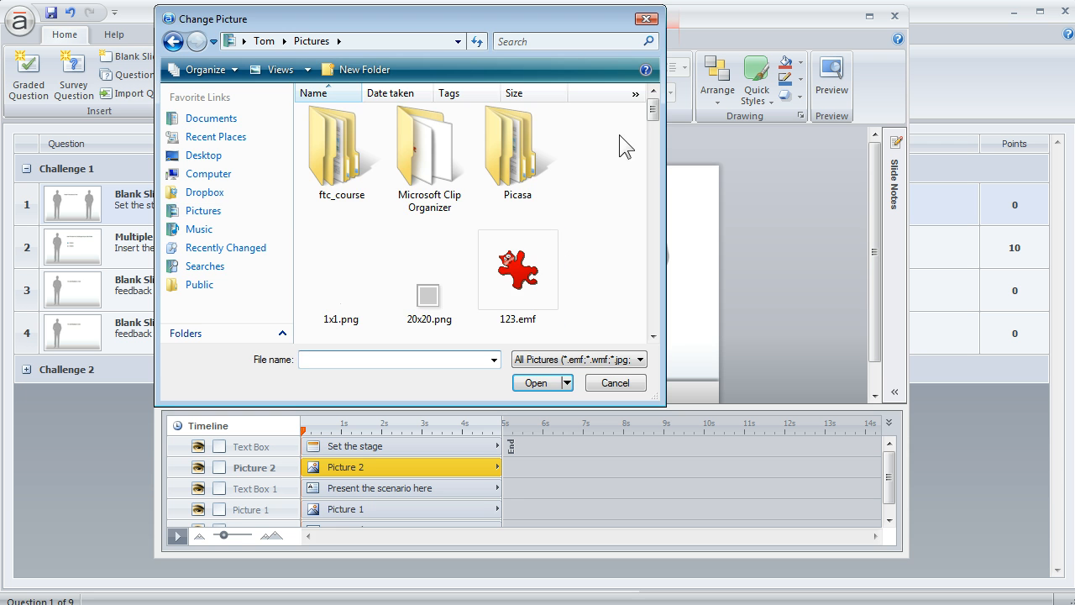
left_click_drag(653, 117, 661, 149)
double_click(515, 142)
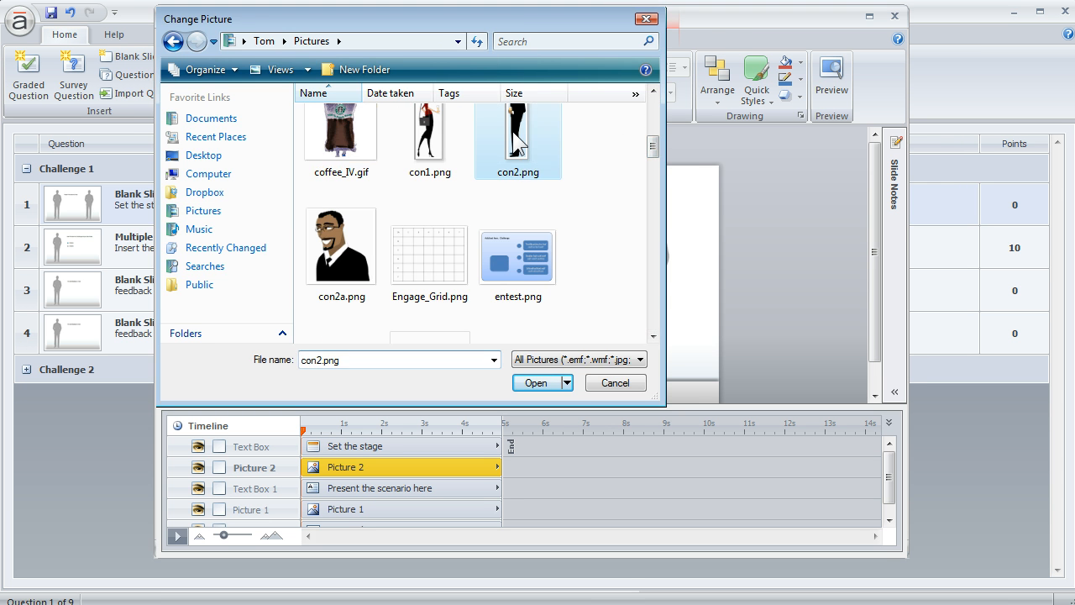
left_click(776, 286)
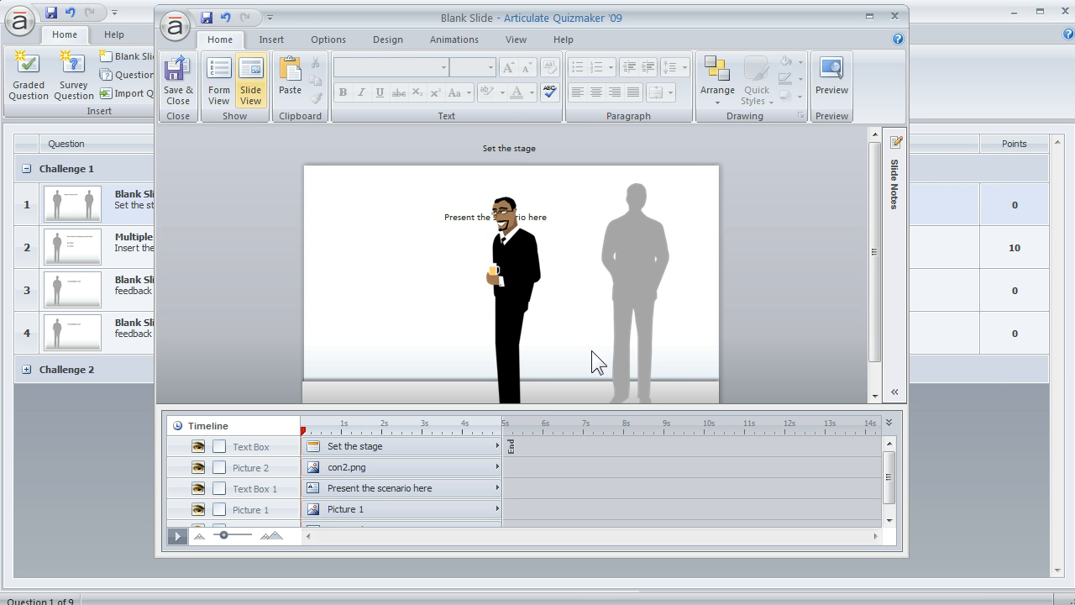